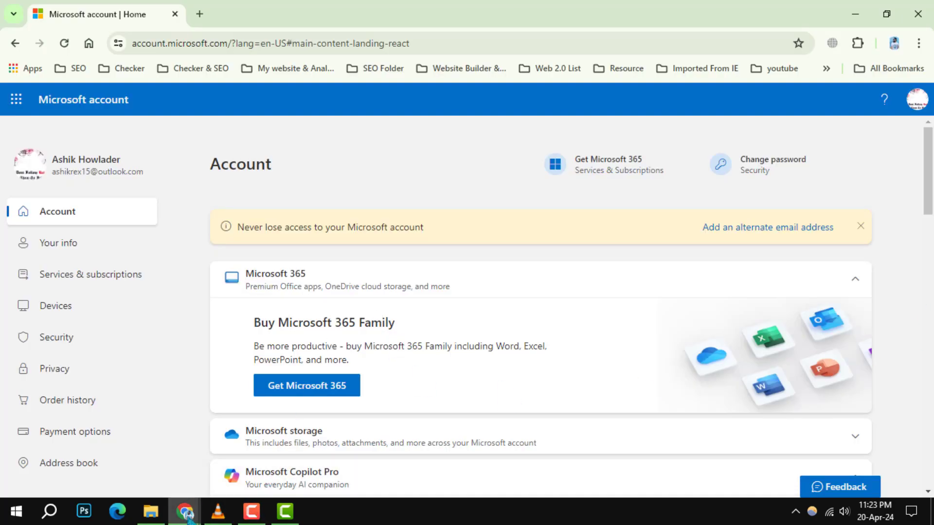
Step: Dismiss the yellow 'Never lose access' alternate email banner on the Account home page
click(226, 44)
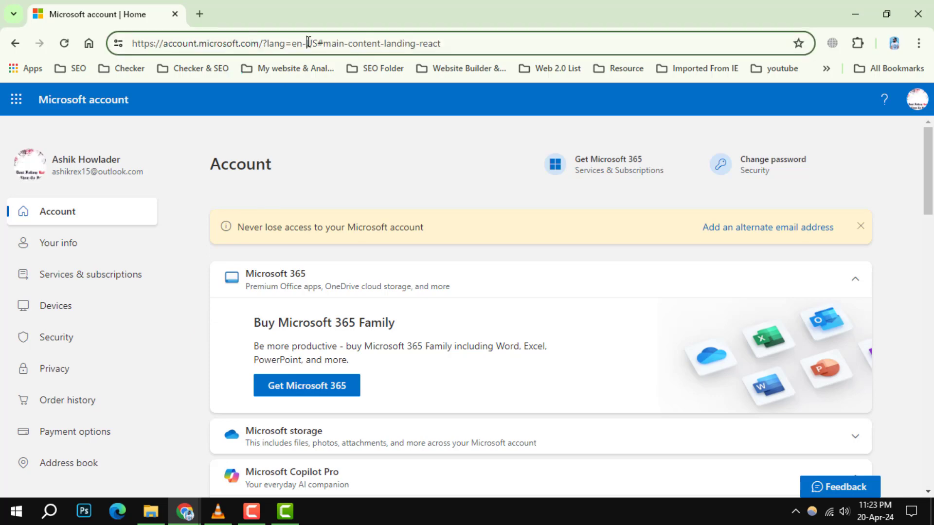
click(357, 181)
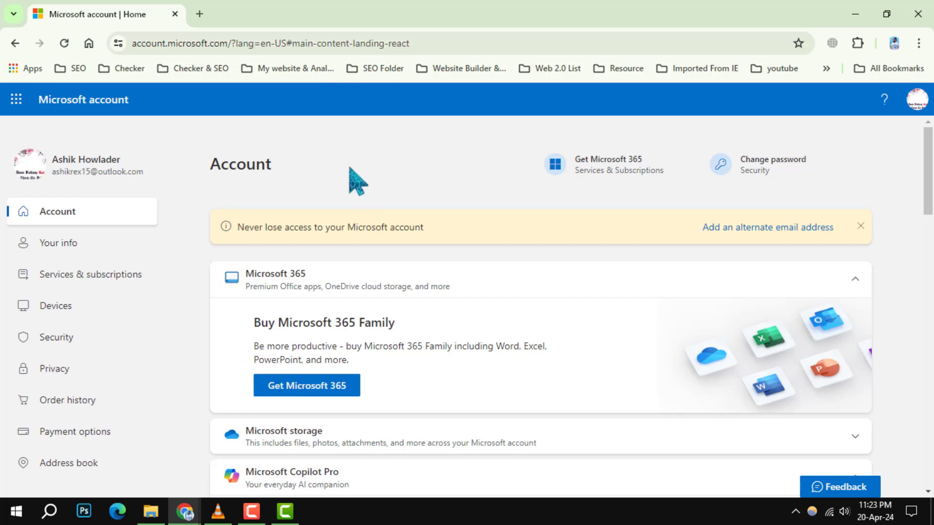
scroll(336, 299, down, 8)
scroll(343, 307, down, 6)
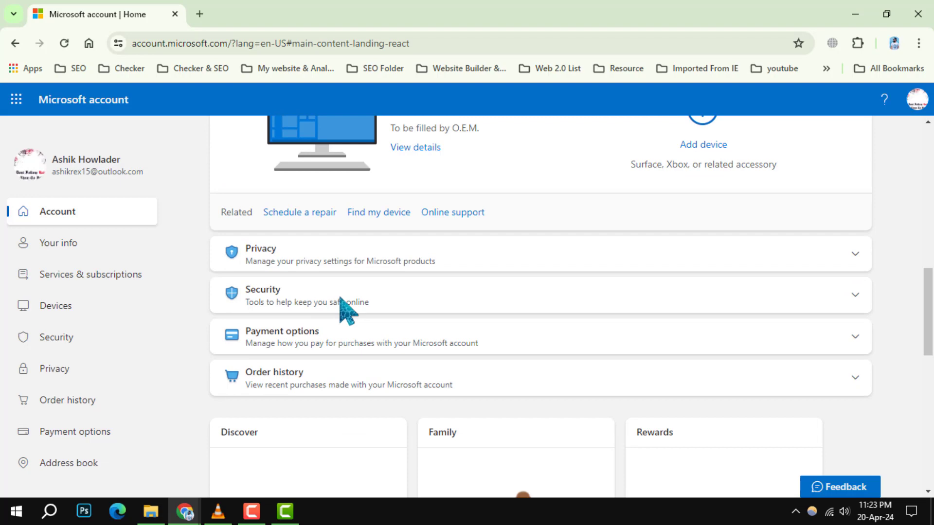
scroll(344, 303, up, 10)
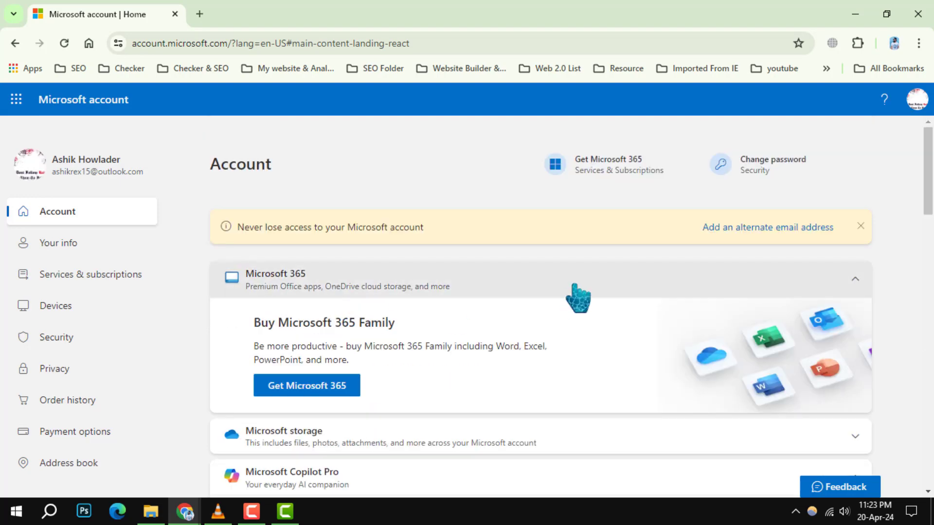
click(860, 226)
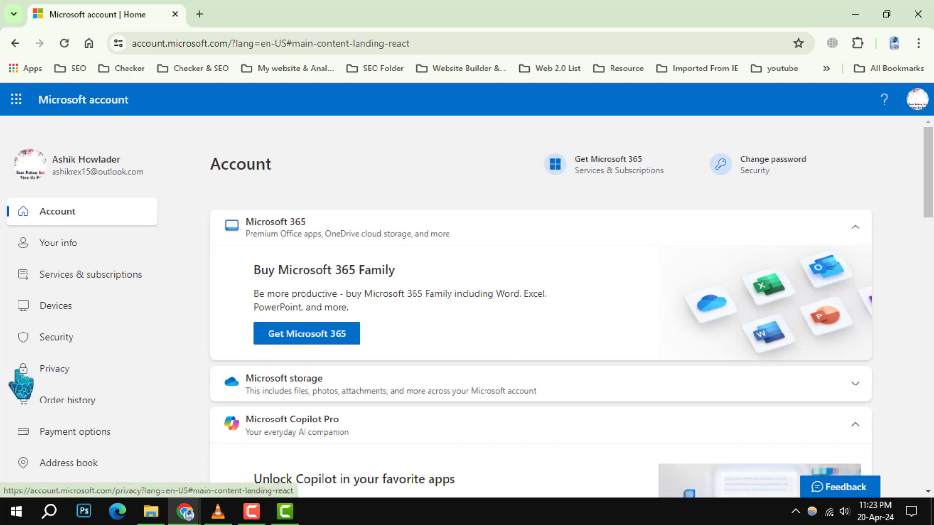
Step: On the Privacy page, dismiss the reminder, view Browsing and search history, then Apps and services activity
click(92, 384)
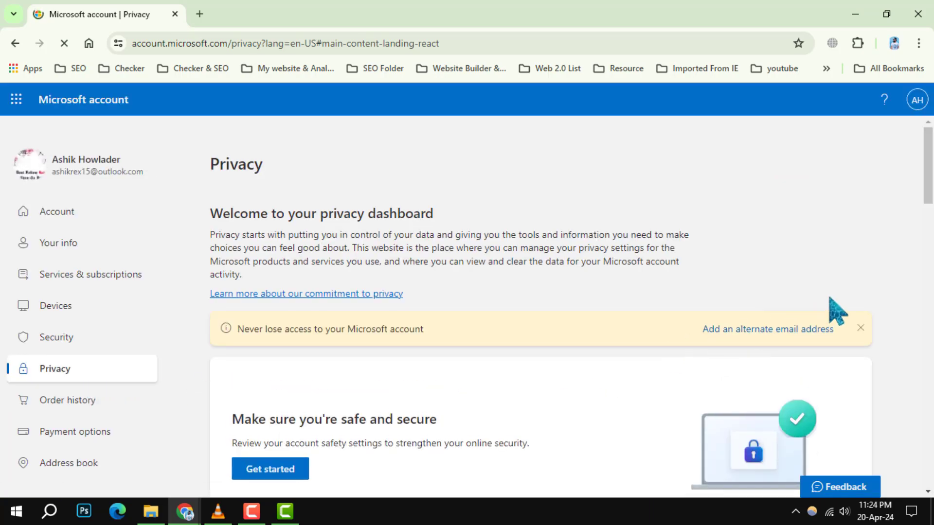
scroll(837, 310, down, 4)
scroll(847, 292, up, 3)
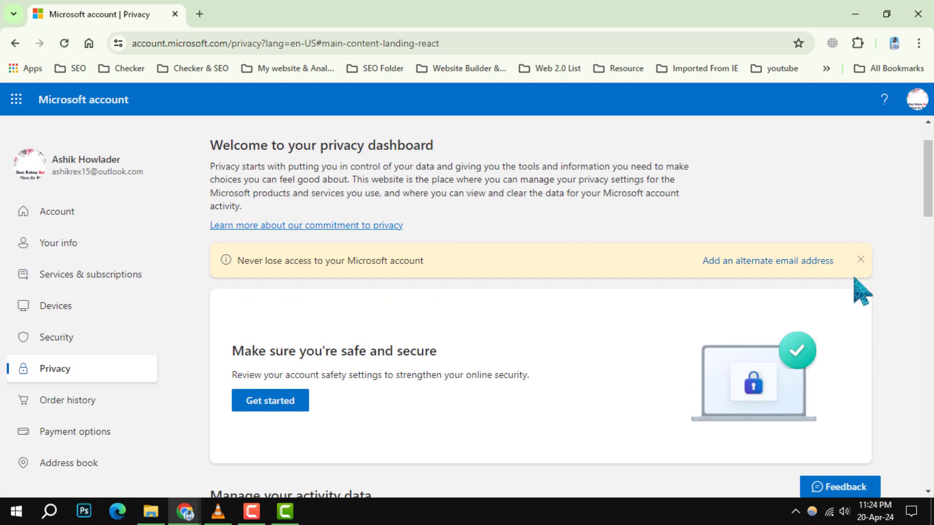
click(861, 261)
scroll(869, 278, down, 5)
scroll(854, 284, down, 2)
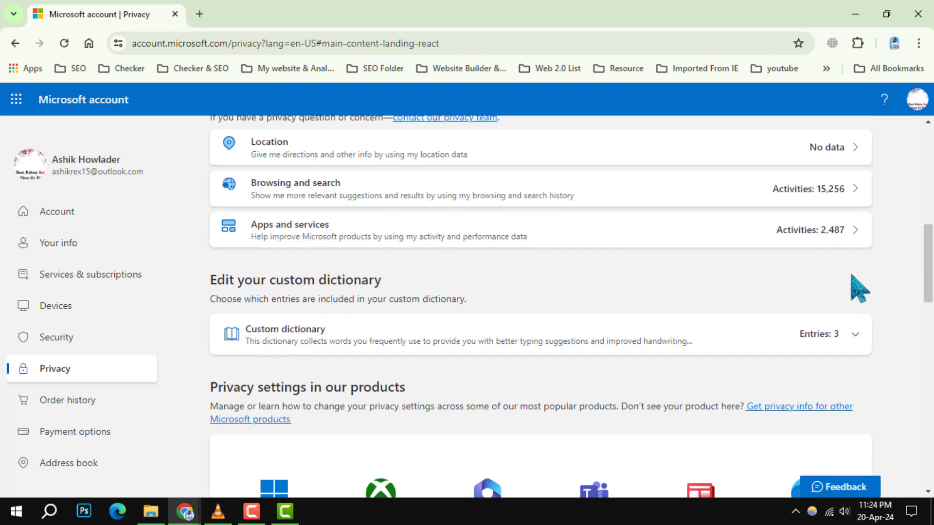
scroll(584, 256, up, 2)
scroll(365, 234, up, 2)
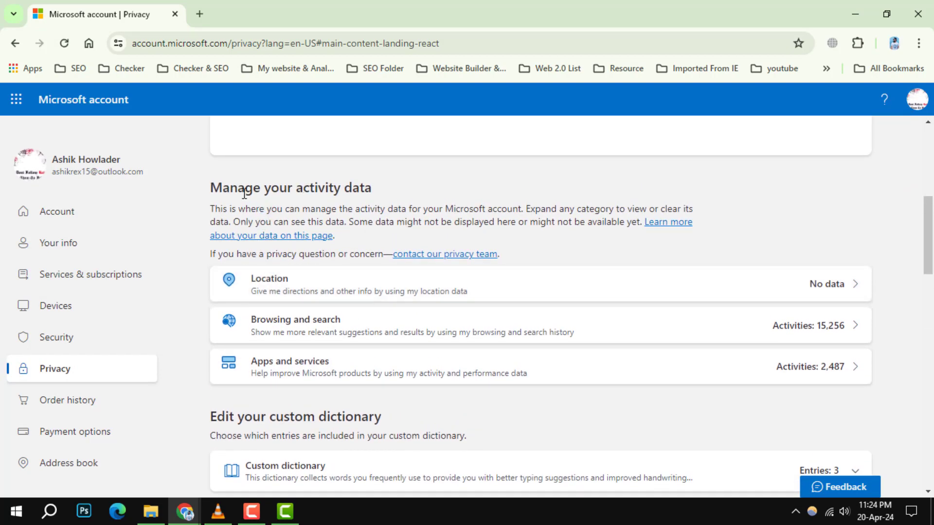
click(751, 325)
scroll(751, 336, down, 3)
scroll(456, 334, down, 2)
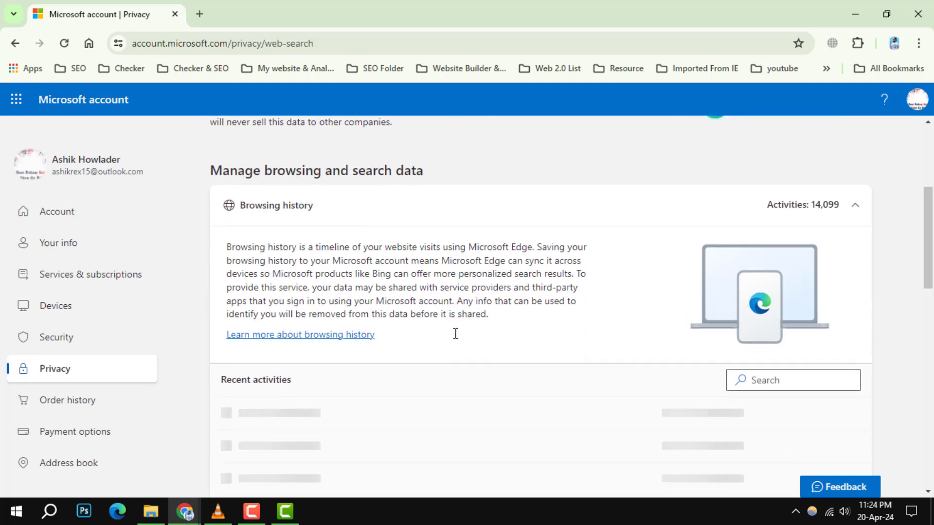
scroll(455, 334, down, 3)
scroll(456, 334, up, 3)
scroll(460, 335, down, 3)
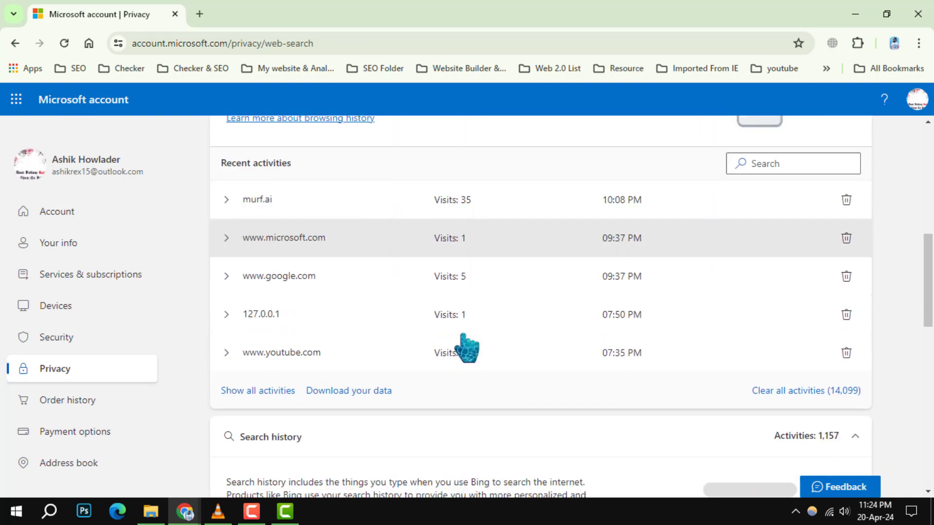
scroll(464, 343, up, 5)
key(alt+Left)
click(335, 273)
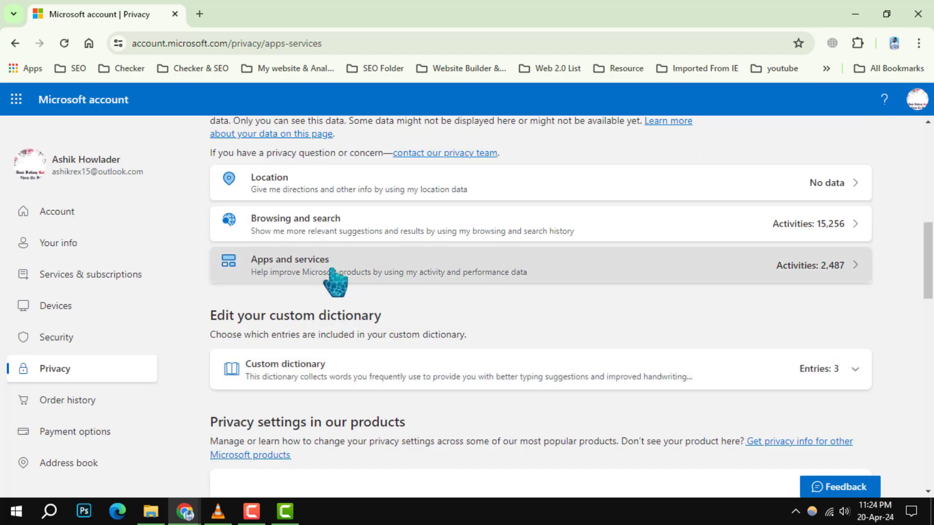
scroll(336, 285, down, 5)
scroll(357, 300, down, 3)
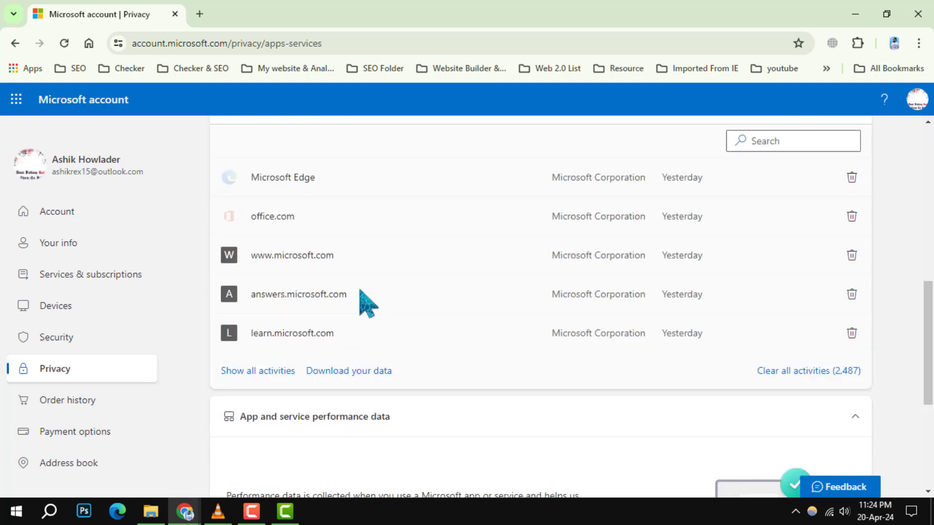